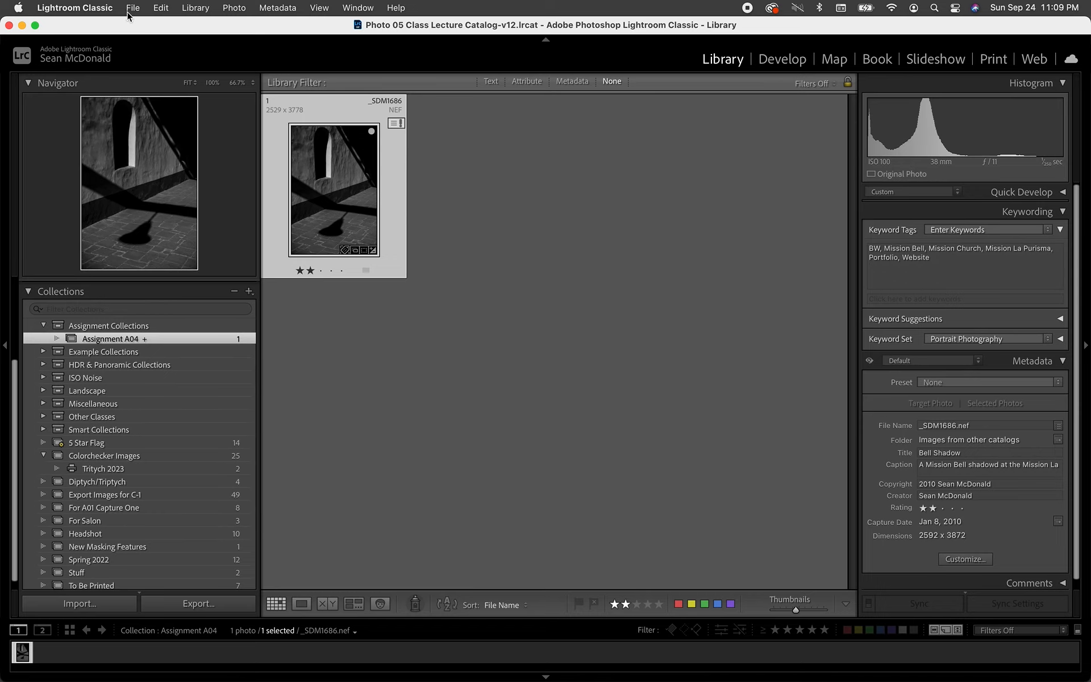
# With the Assignment A04 collection showing its one Bell Shadow photo, switch over to Finder.
pyautogui.press('super+Tab')
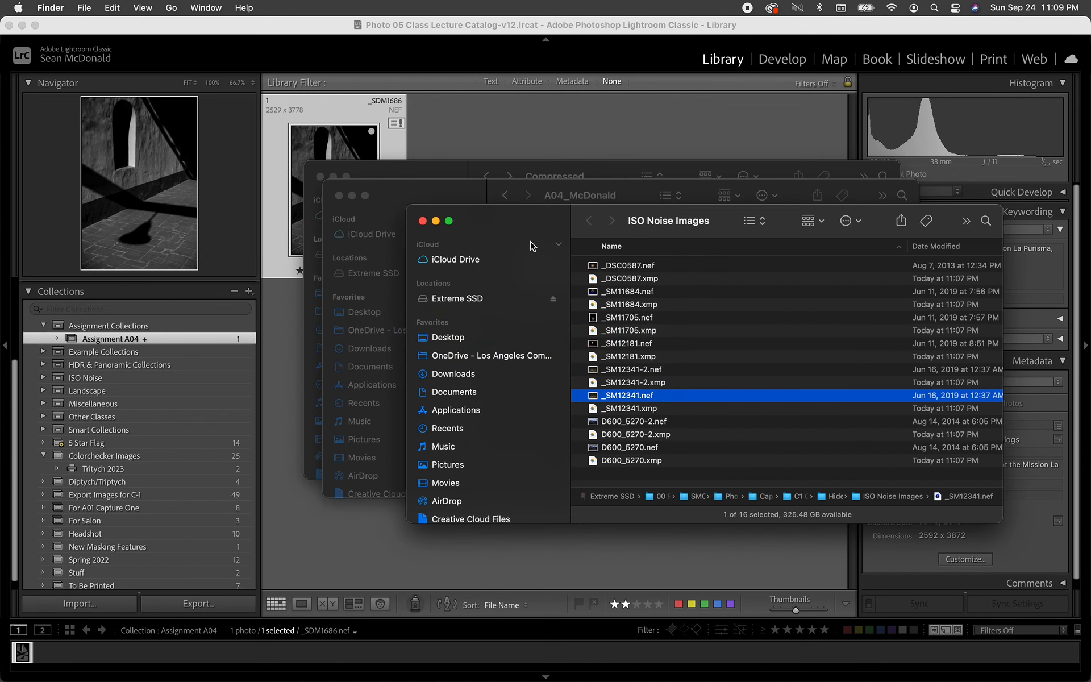
# Review the five TIF and PSD files in the A04_McDonald Finder window, then go back to Lightroom Classic.
pyautogui.click(453, 199)
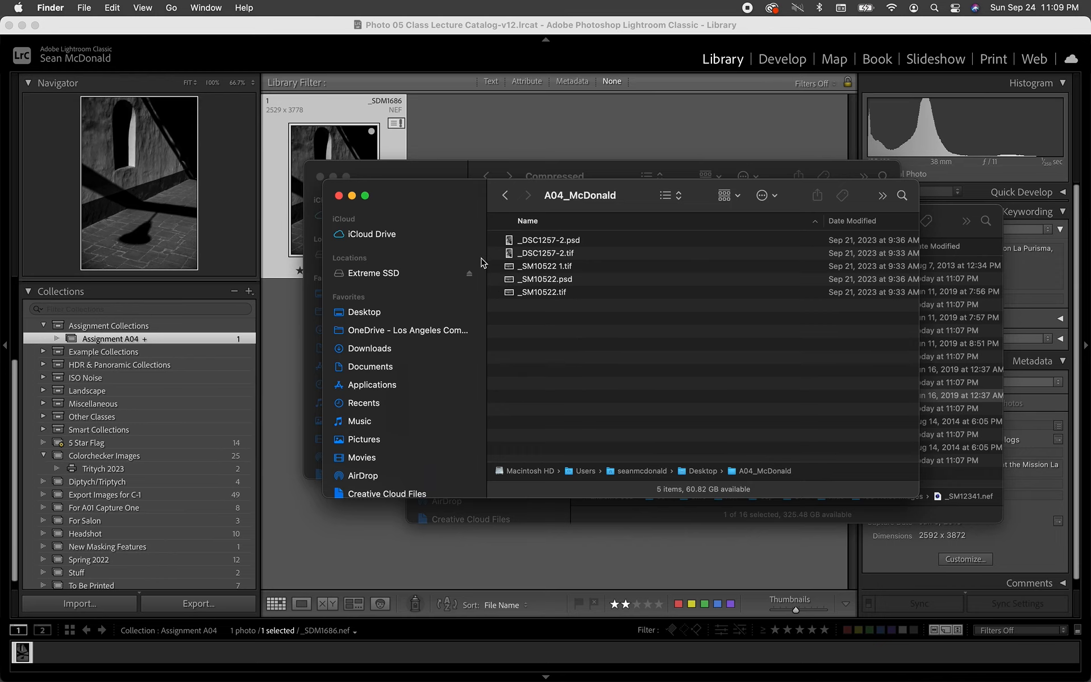
pyautogui.click(270, 30)
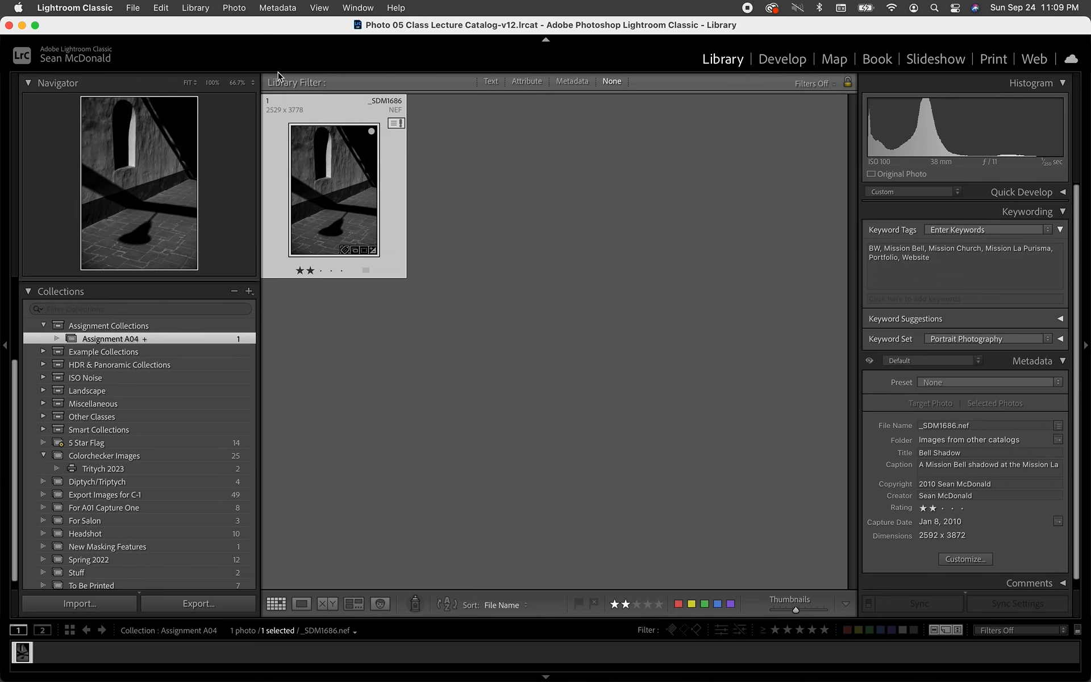
pyautogui.click(137, 7)
# Start a photo import using the desktop A04_McDonald folder as the source.
pyautogui.moveTo(147, 149)
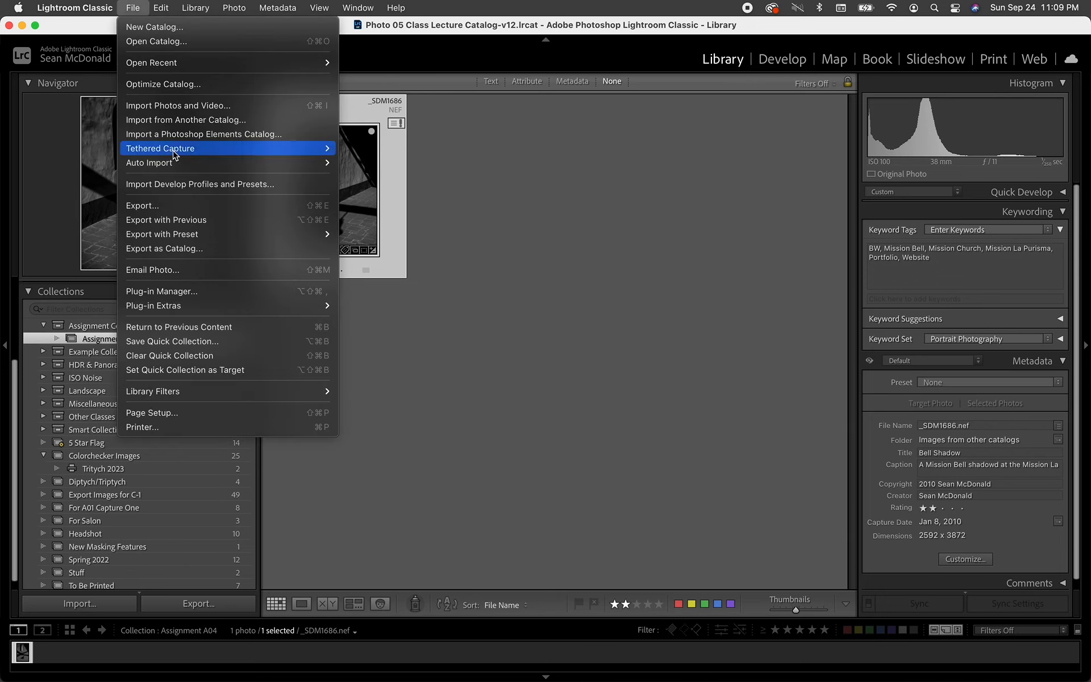
pyautogui.click(216, 107)
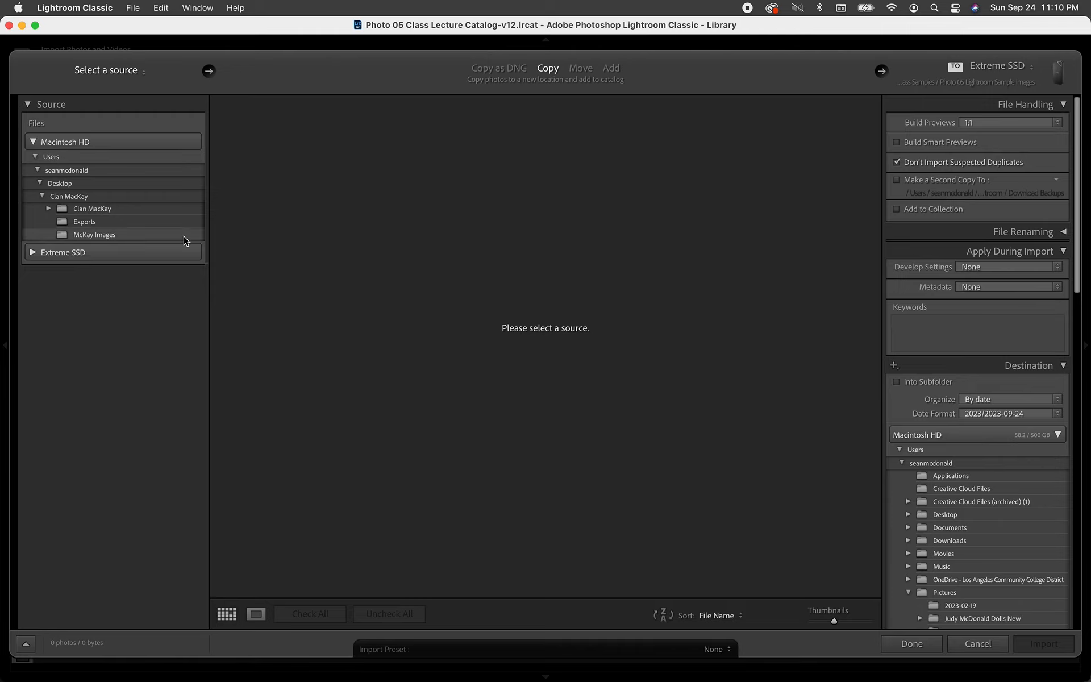
pyautogui.click(60, 183)
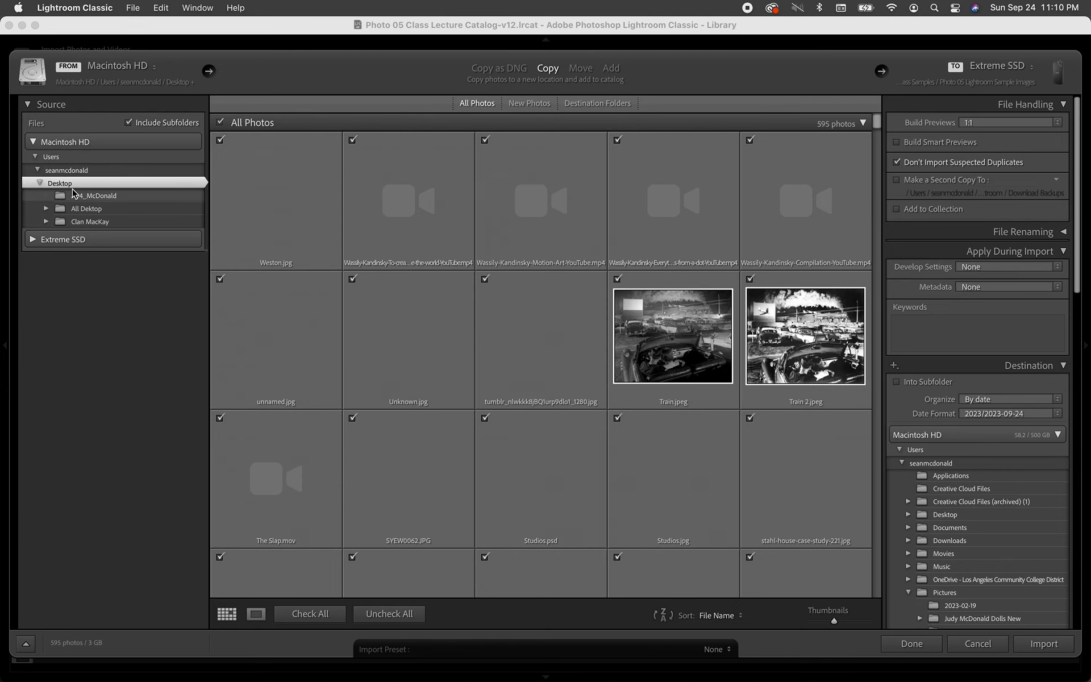
pyautogui.click(62, 190)
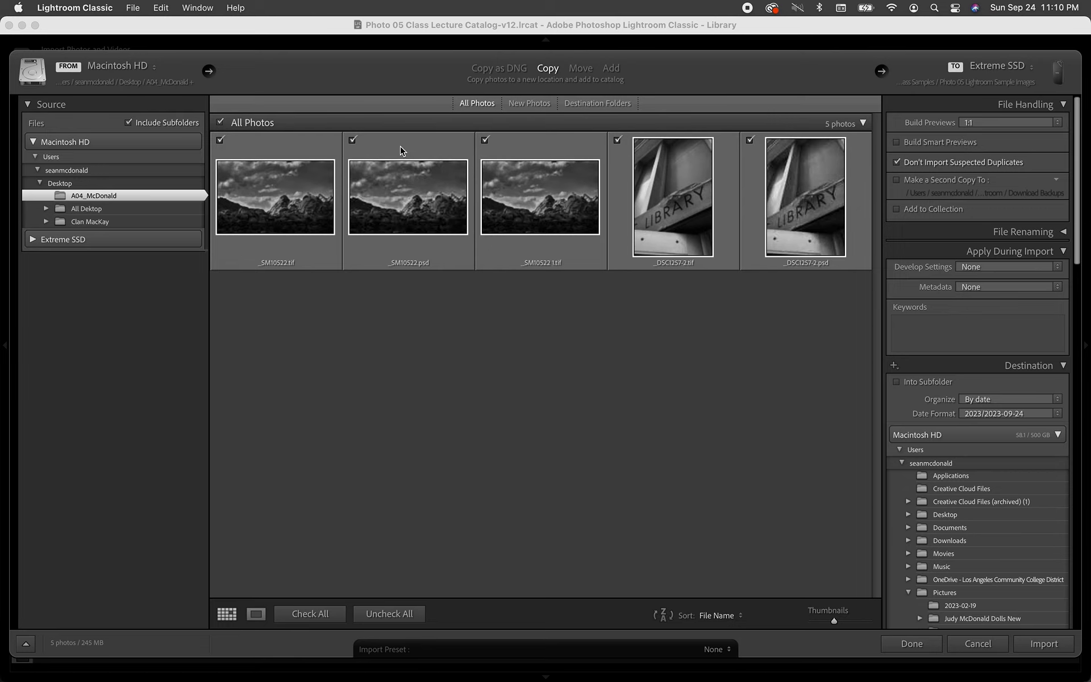
# Have the import add photos to the Assignment A04 collection under Assignment Collections.
pyautogui.click(897, 209)
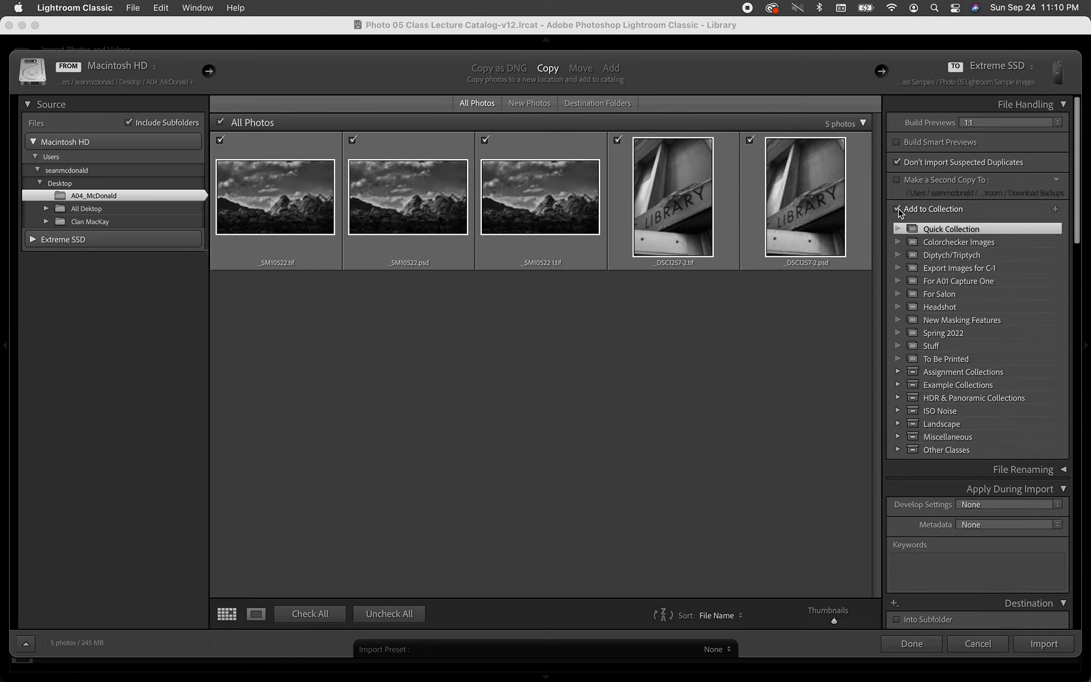
pyautogui.scroll(-3, 945, 340)
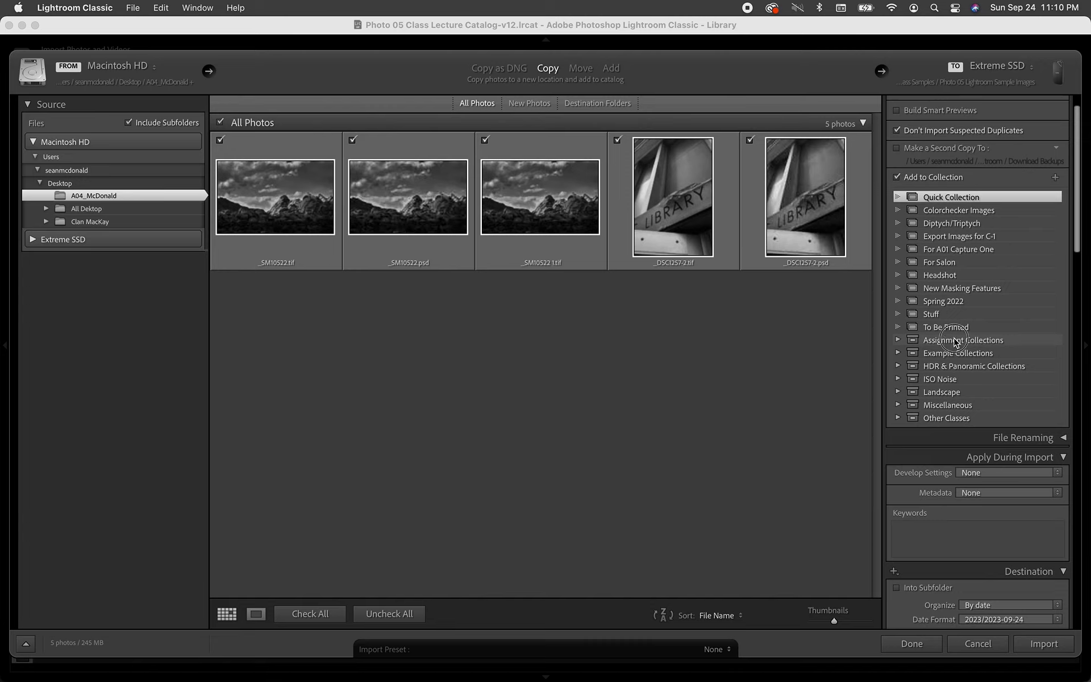
pyautogui.click(898, 339)
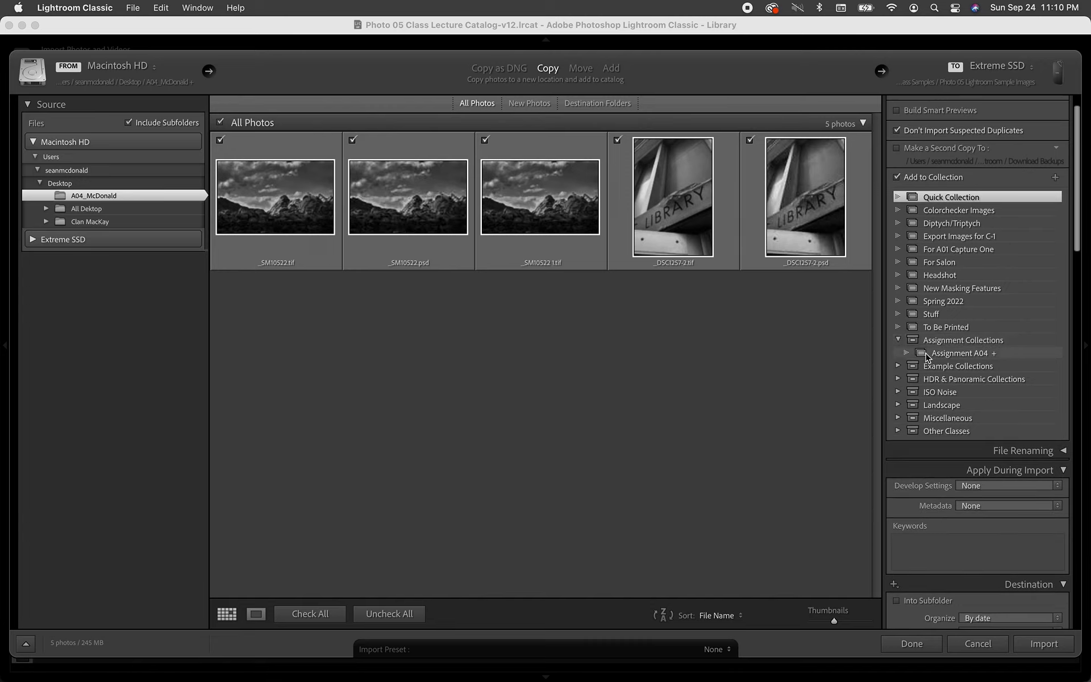
pyautogui.click(927, 354)
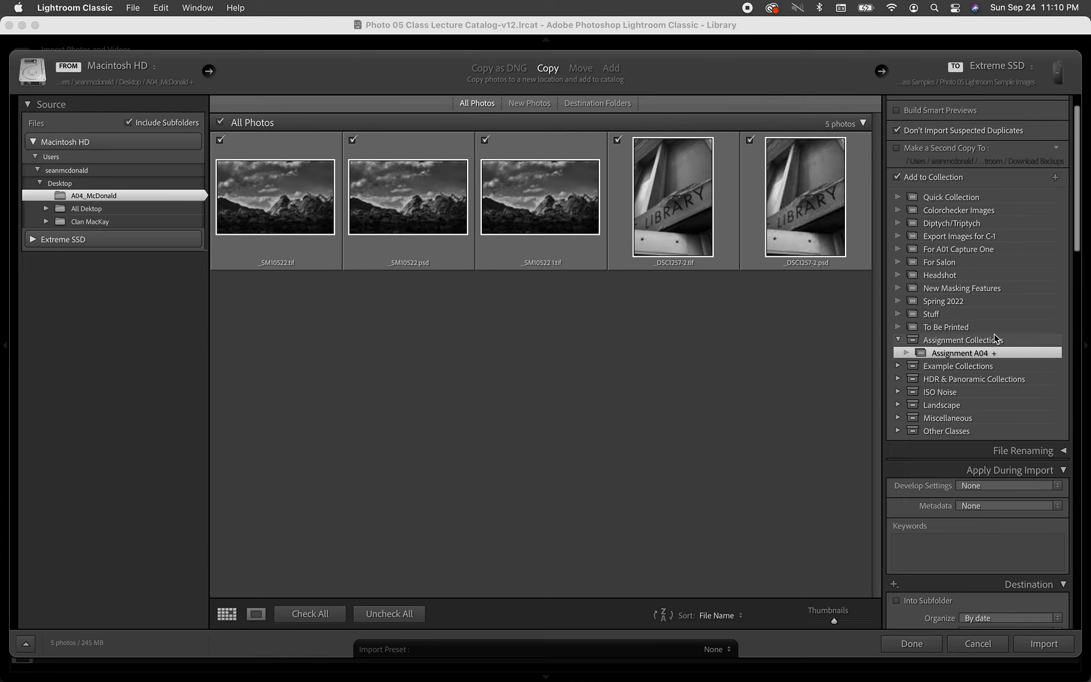
# Tag the imported photos with the keyword 'Black and White', dismissing the Masking Sample suggestion.
pyautogui.scroll(-3, 951, 512)
pyautogui.click(928, 502)
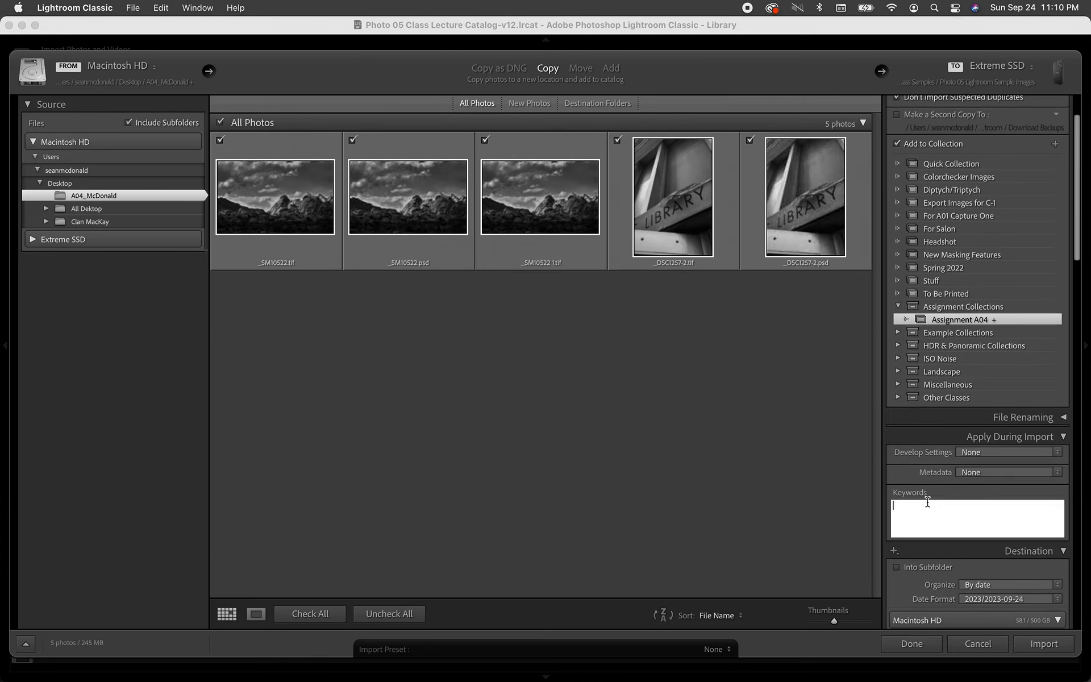
pyautogui.write('A')
pyautogui.write('Bla')
pyautogui.write('ck and ')
pyautogui.write('Wh')
pyautogui.write(',Masking Sample')
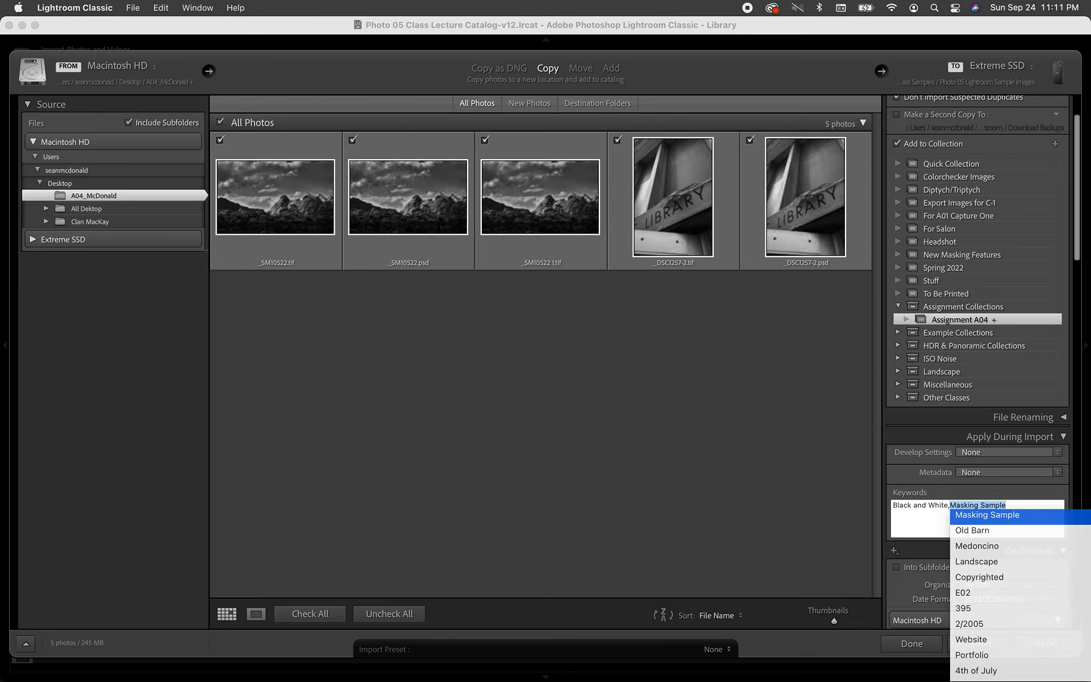
pyautogui.press('Escape')
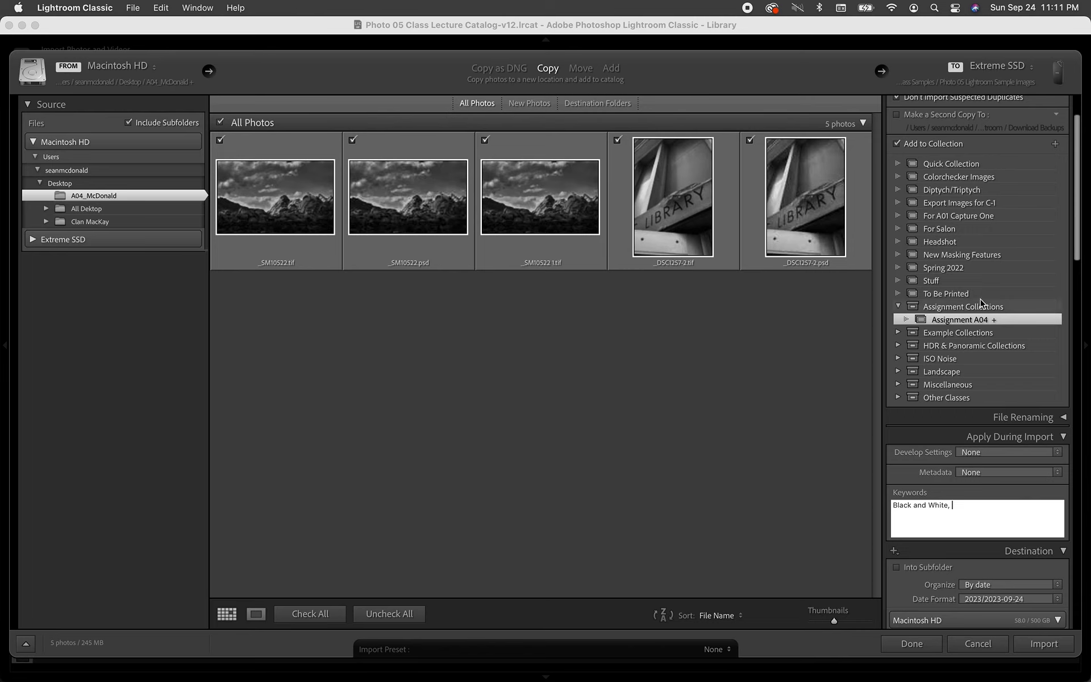
pyautogui.scroll(-5, 980, 303)
# Keep the import mode on Copy rather than Add.
pyautogui.scroll(-20, 981, 303)
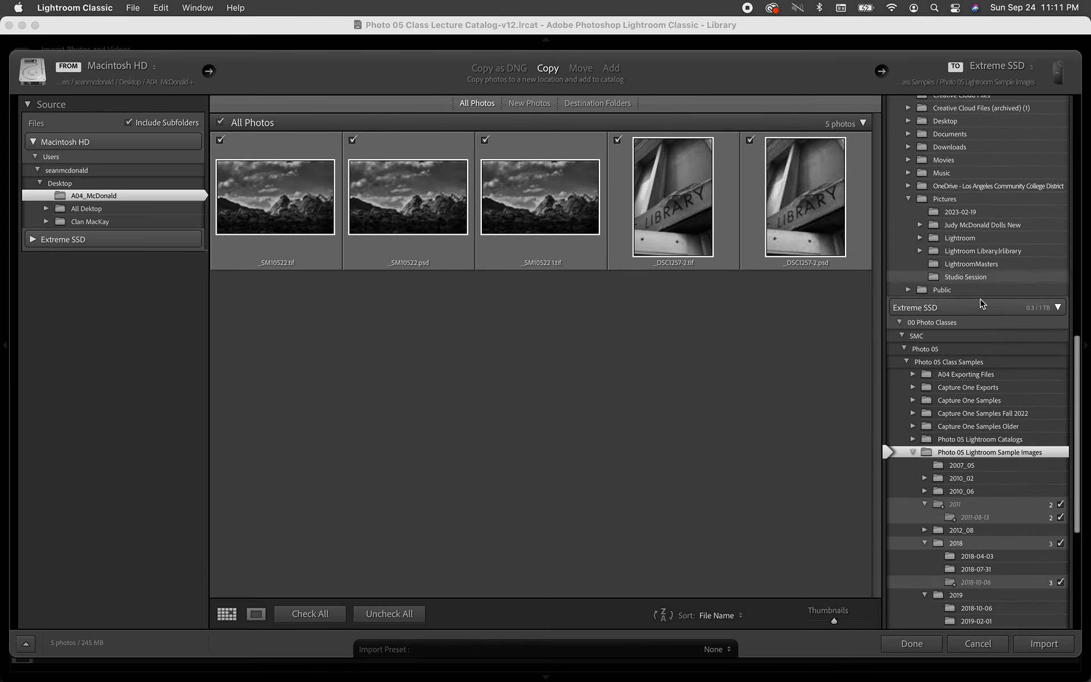
pyautogui.scroll(20, 981, 303)
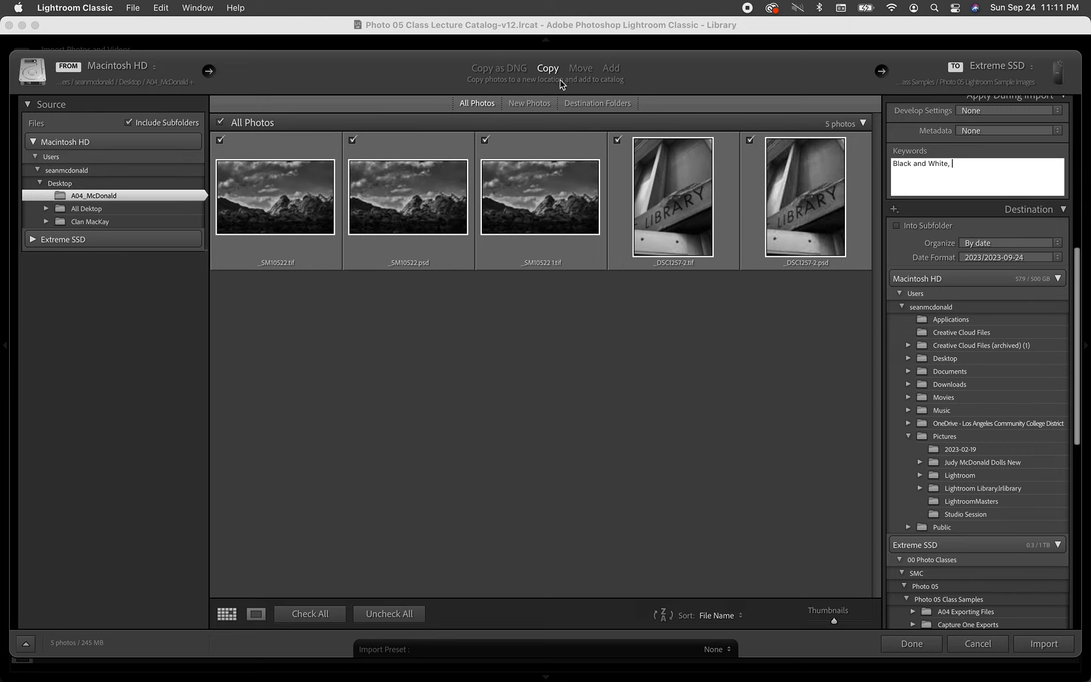
pyautogui.click(610, 68)
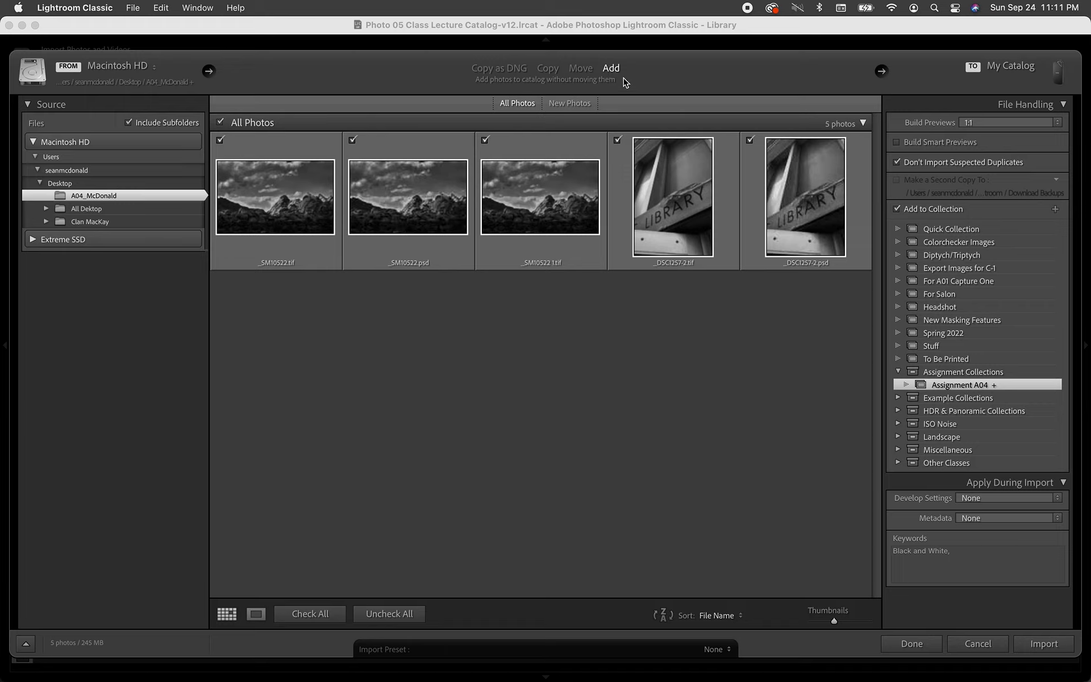
pyautogui.click(554, 70)
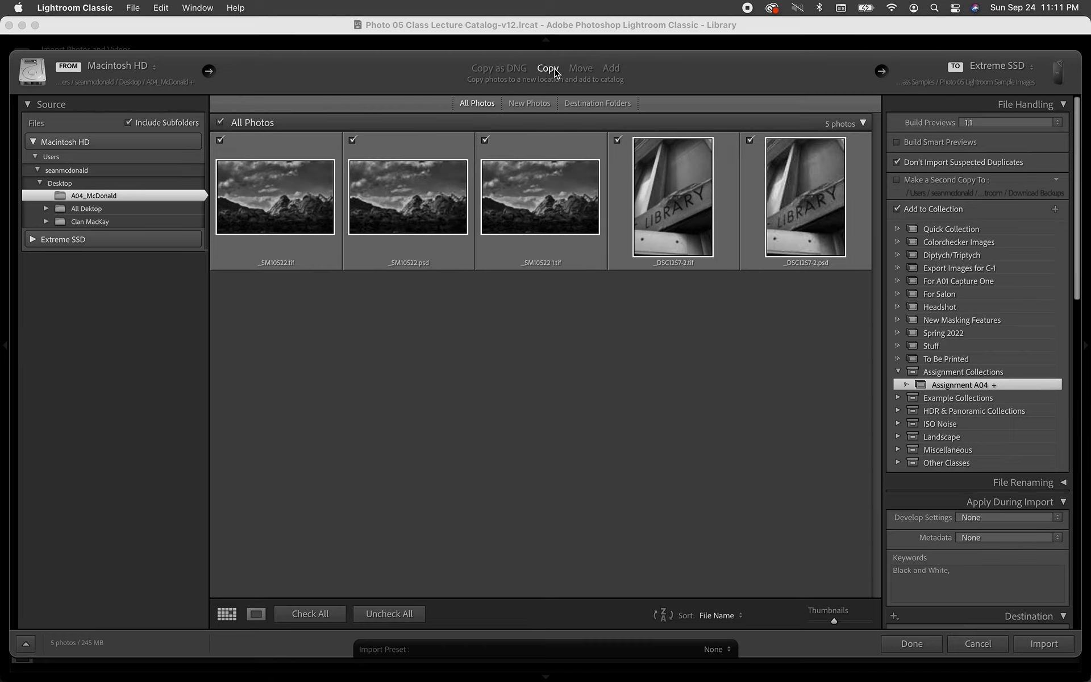
# Set the destination to Photo 05 Lightroom Sample Images on Extreme SSD.
pyautogui.scroll(-5, 1007, 290)
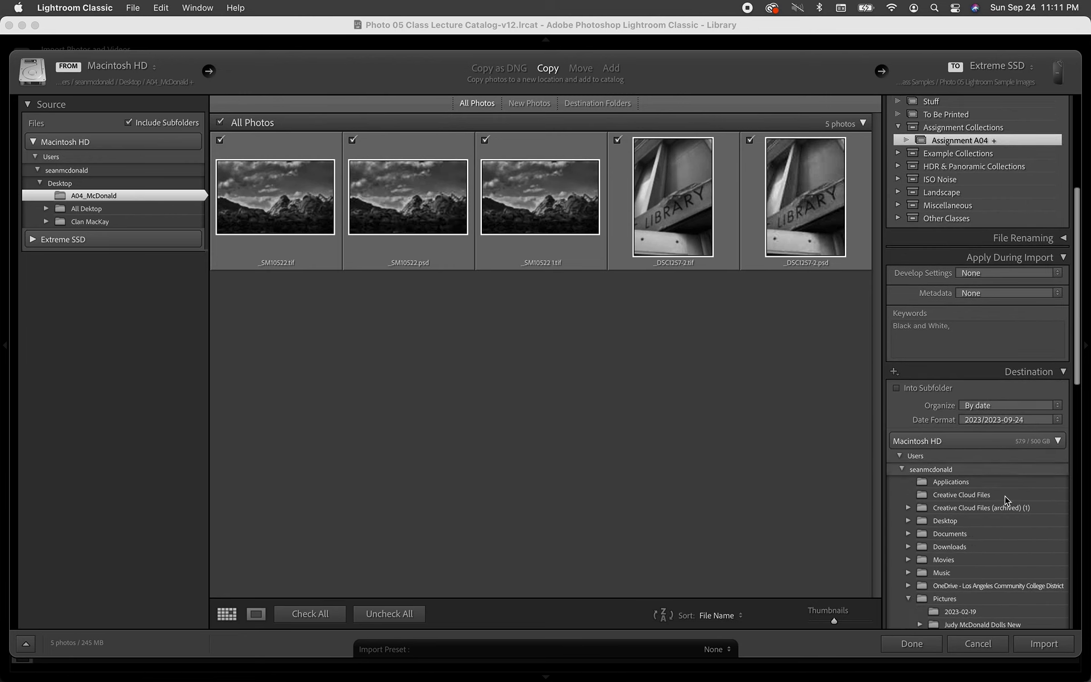
pyautogui.scroll(-8, 1005, 496)
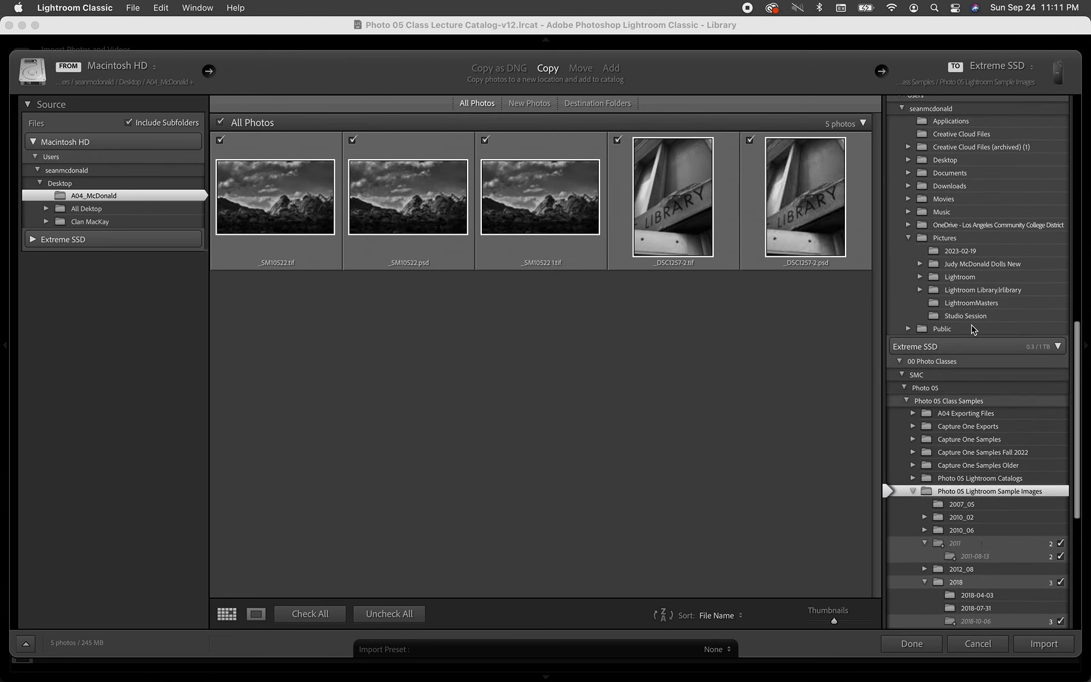
pyautogui.scroll(-2, 1030, 551)
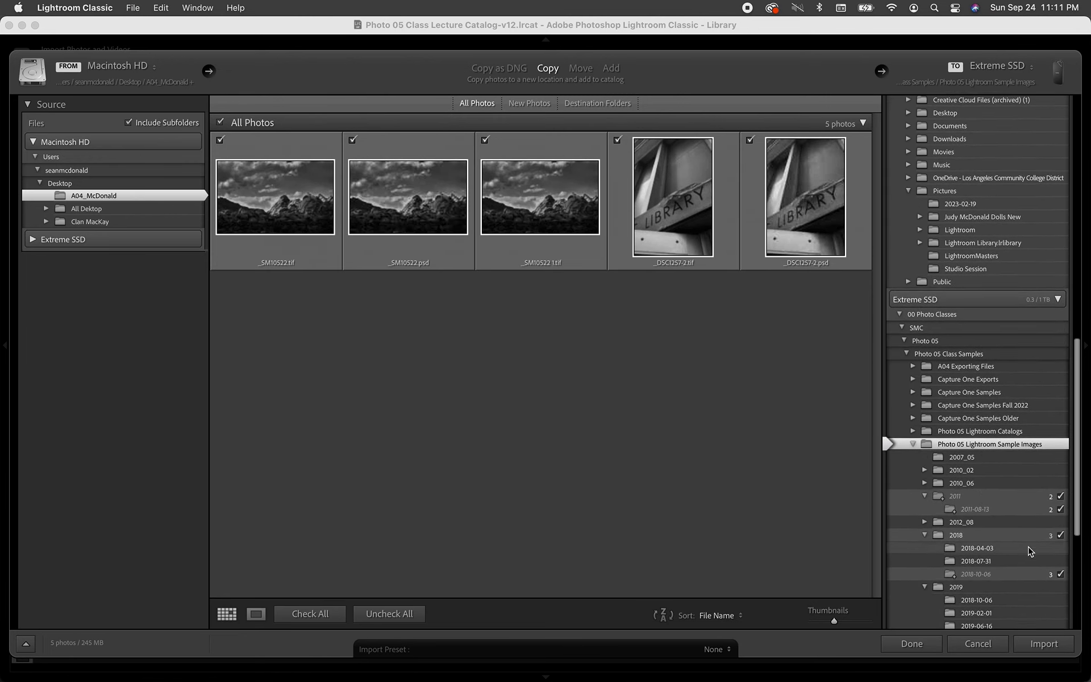
pyautogui.scroll(-2, 1026, 537)
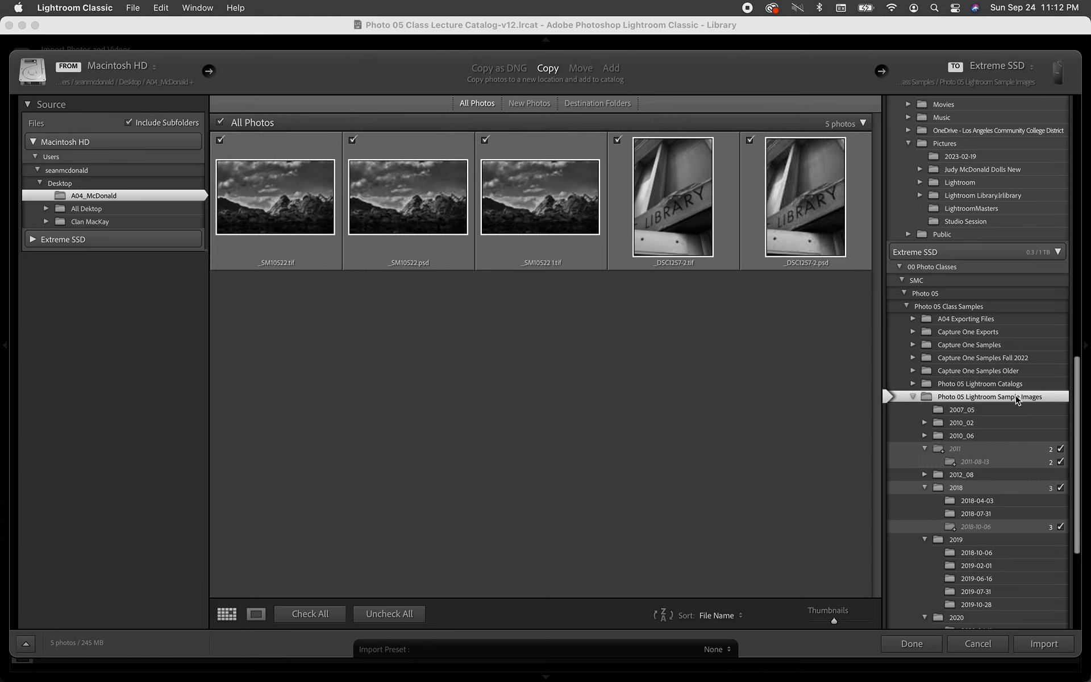
pyautogui.click(914, 397)
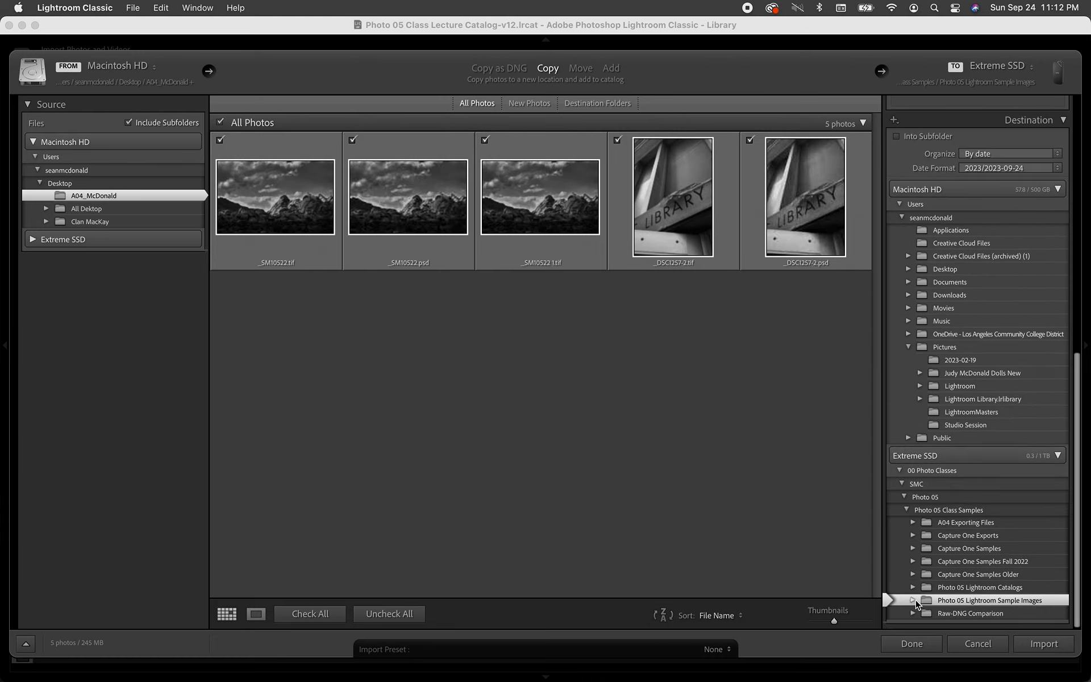
pyautogui.click(913, 600)
pyautogui.scroll(-5, 934, 580)
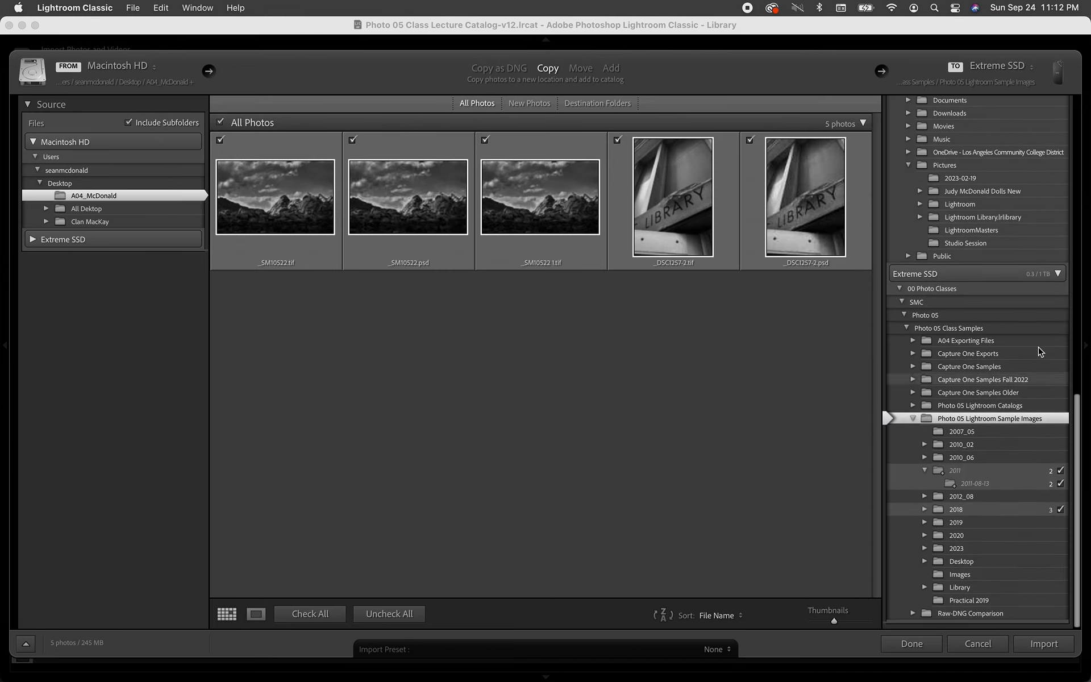
# Create a 'Black and White PSD Tiff samples' folder in Photo 05 Lightroom Sample Images and choose it as destination.
pyautogui.rightClick(1030, 419)
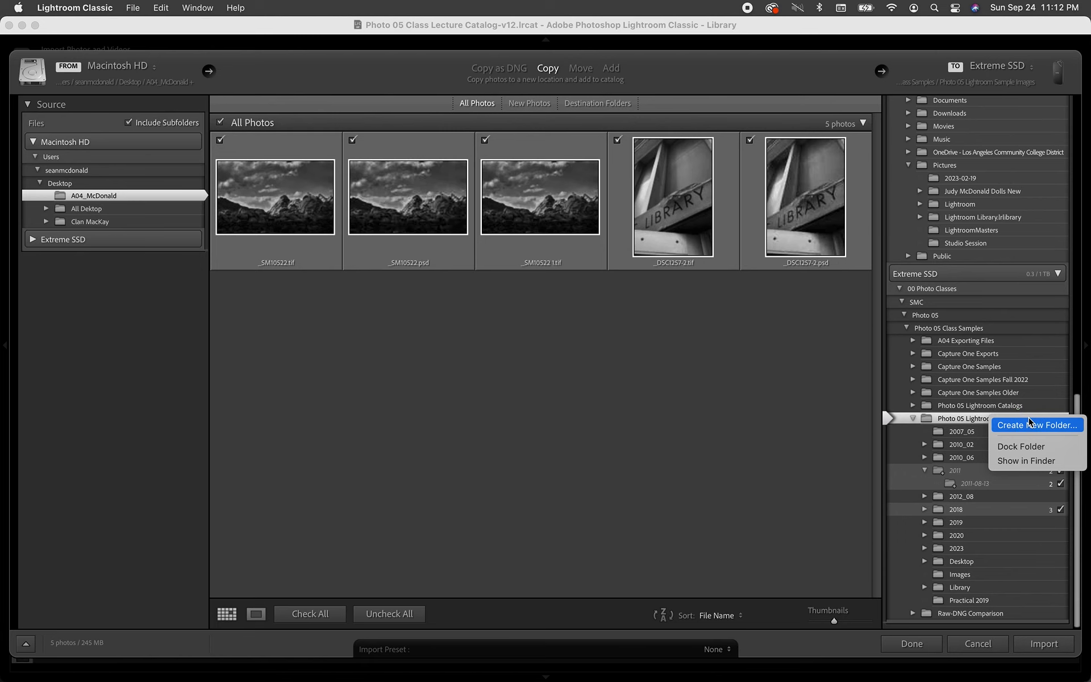
pyautogui.click(1030, 424)
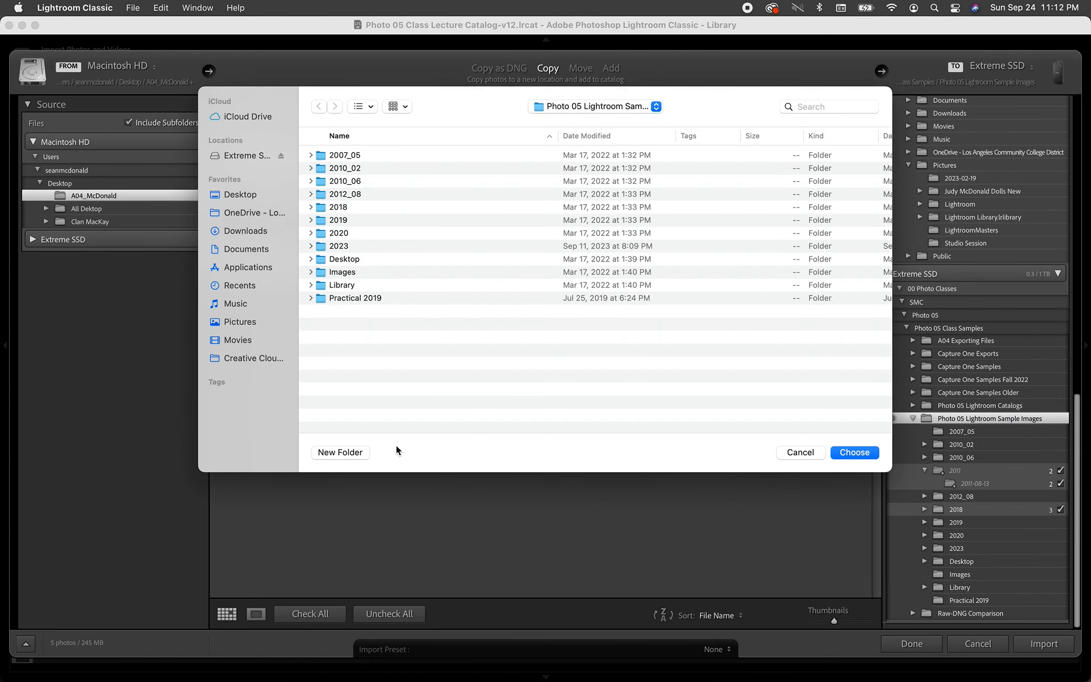
pyautogui.click(341, 452)
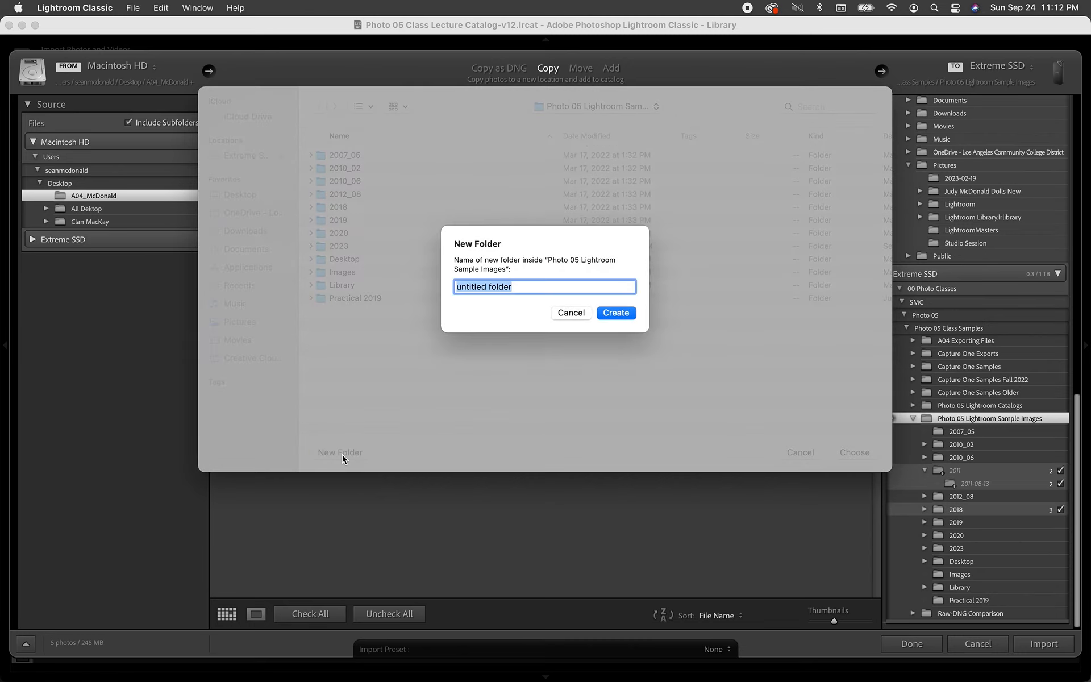
pyautogui.write('A0')
pyautogui.press('BackSpace')
pyautogui.press('BackSpace')
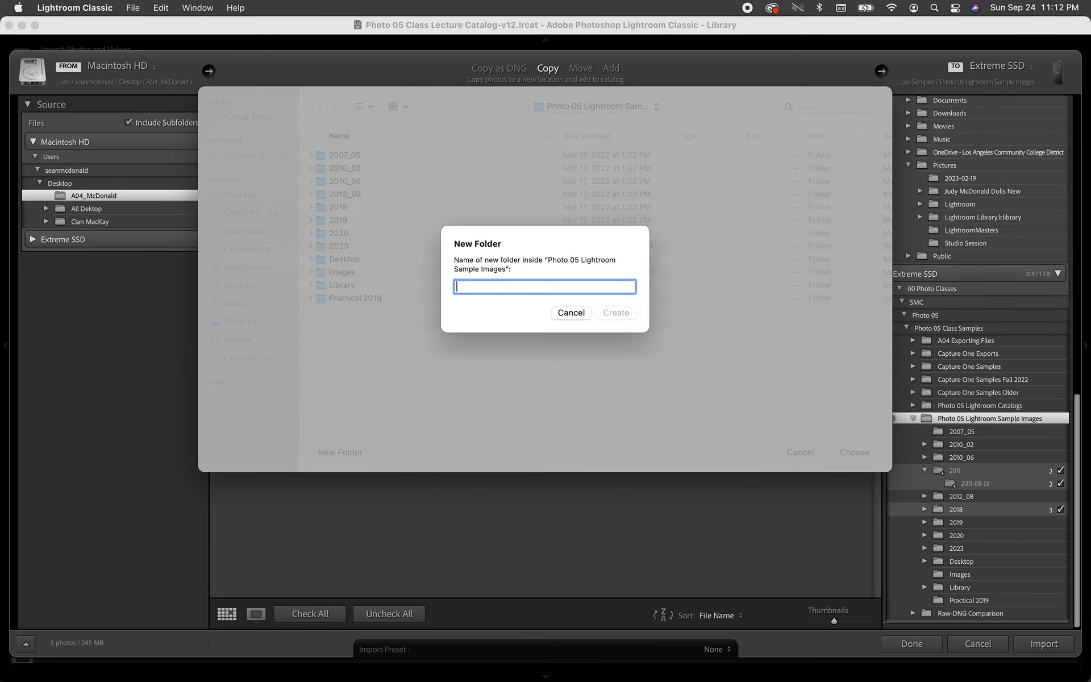
pyautogui.write('Bla')
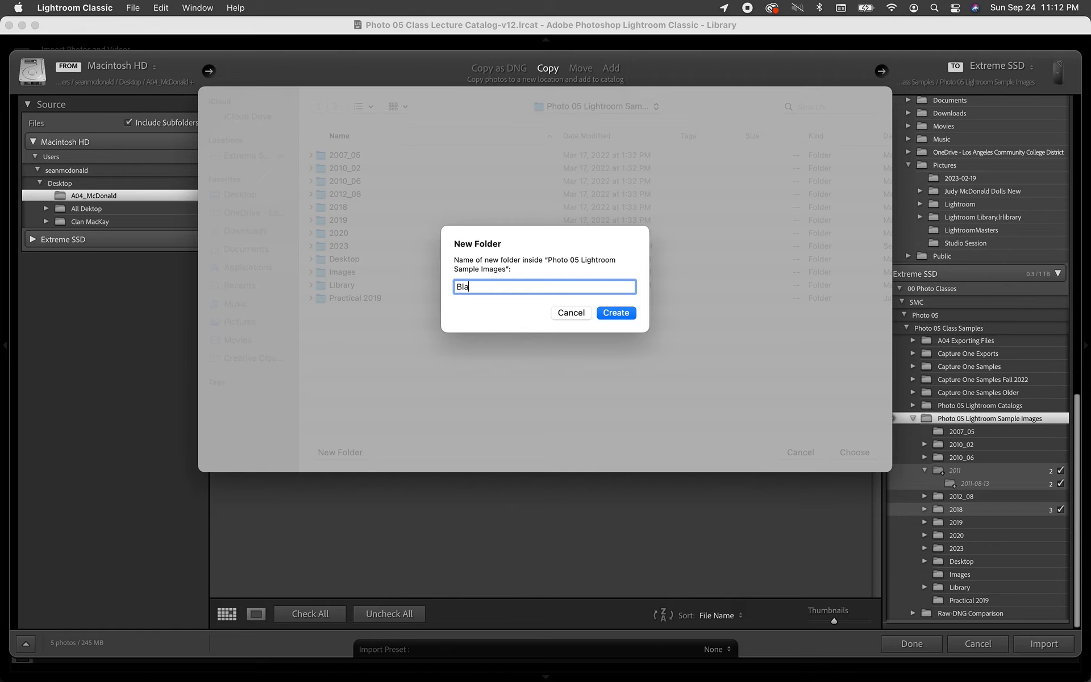
pyautogui.write('ck and')
pyautogui.write('samles')
pyautogui.press('Return')
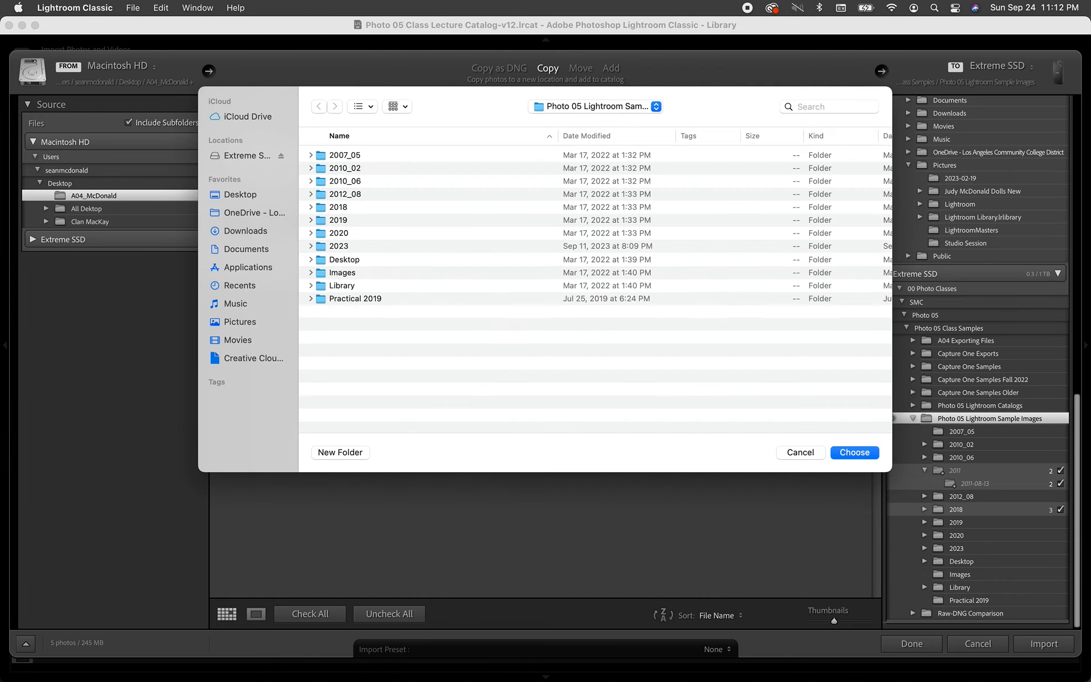
pyautogui.press('Return')
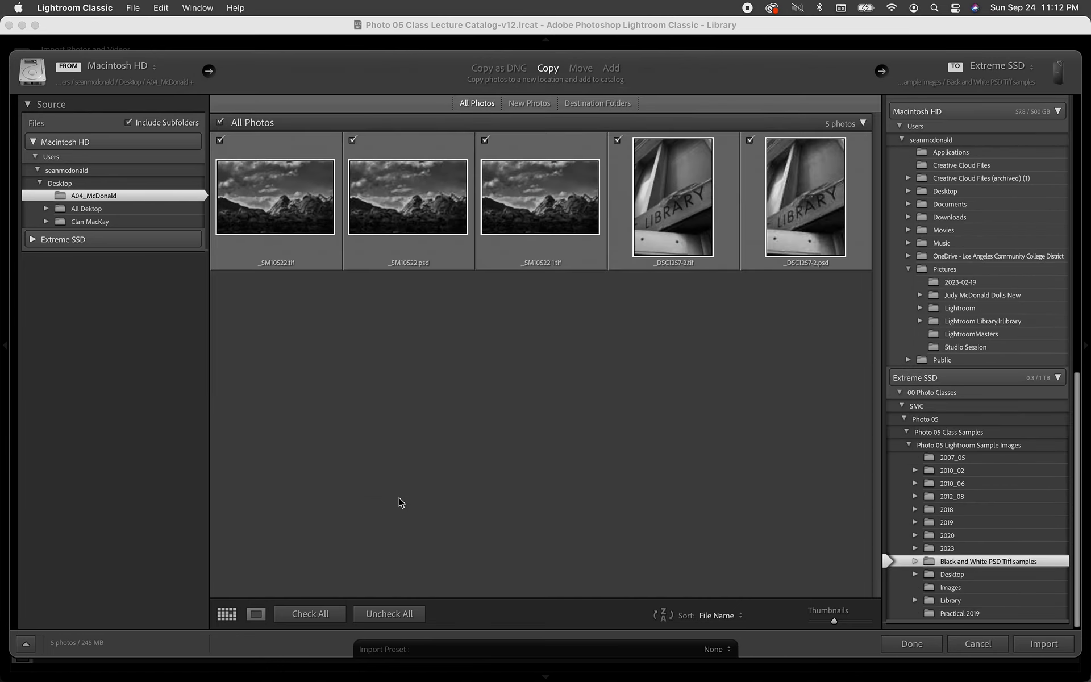
pyautogui.scroll(-2, 1030, 547)
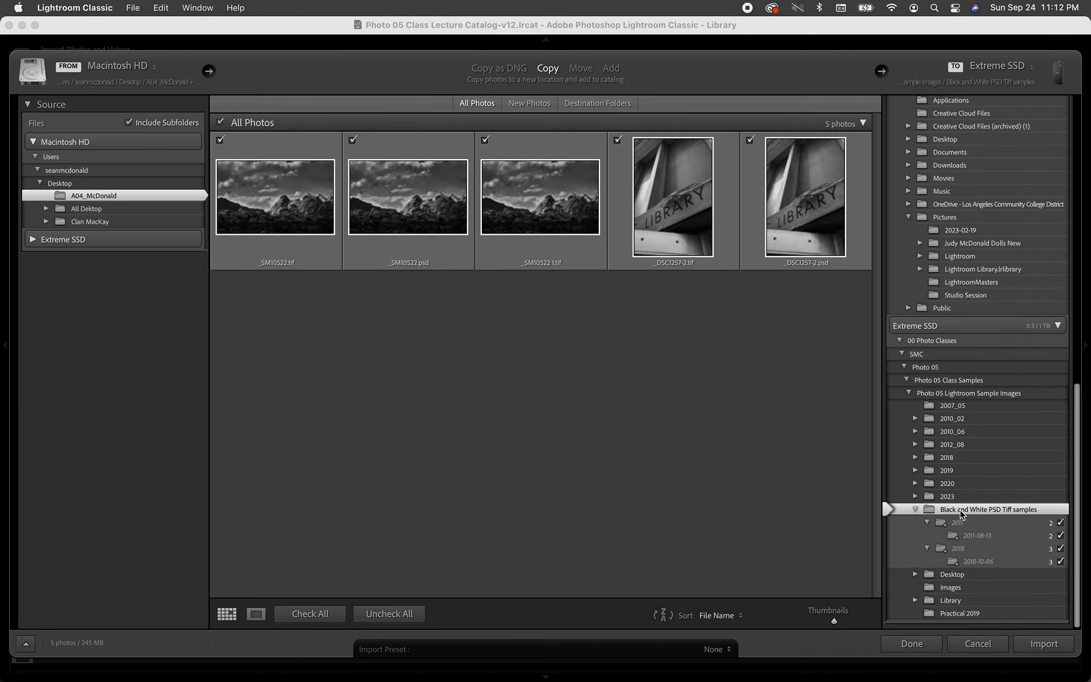
# Import the five photos, then view the Assignment A04 collection with its six black-and-white images.
pyautogui.click(1036, 647)
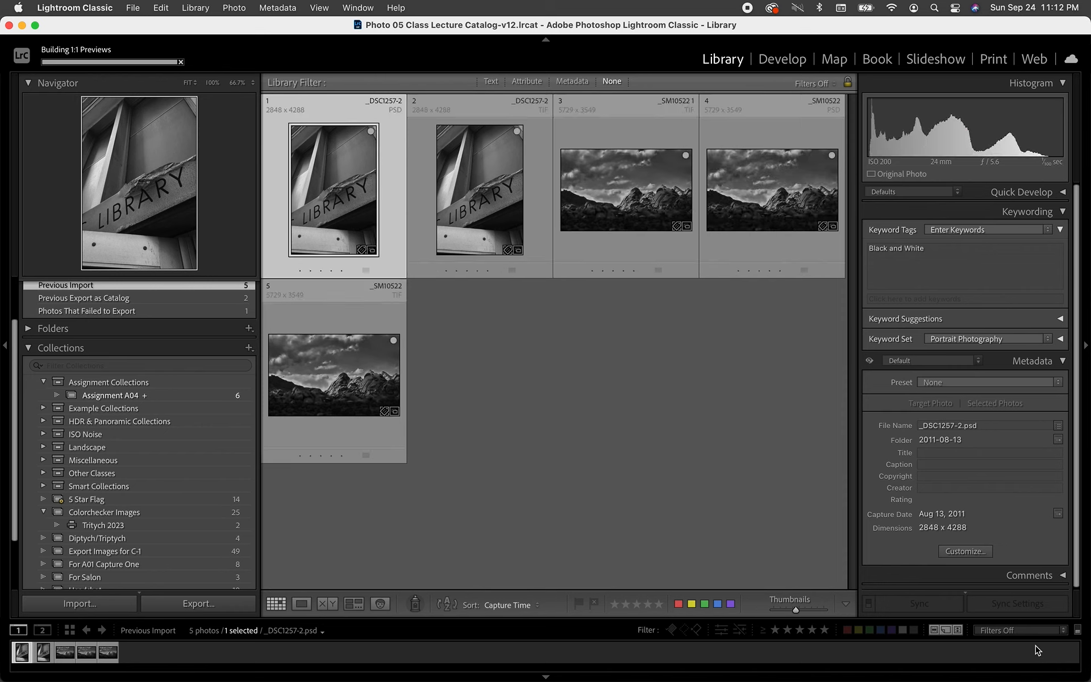
pyautogui.click(450, 341)
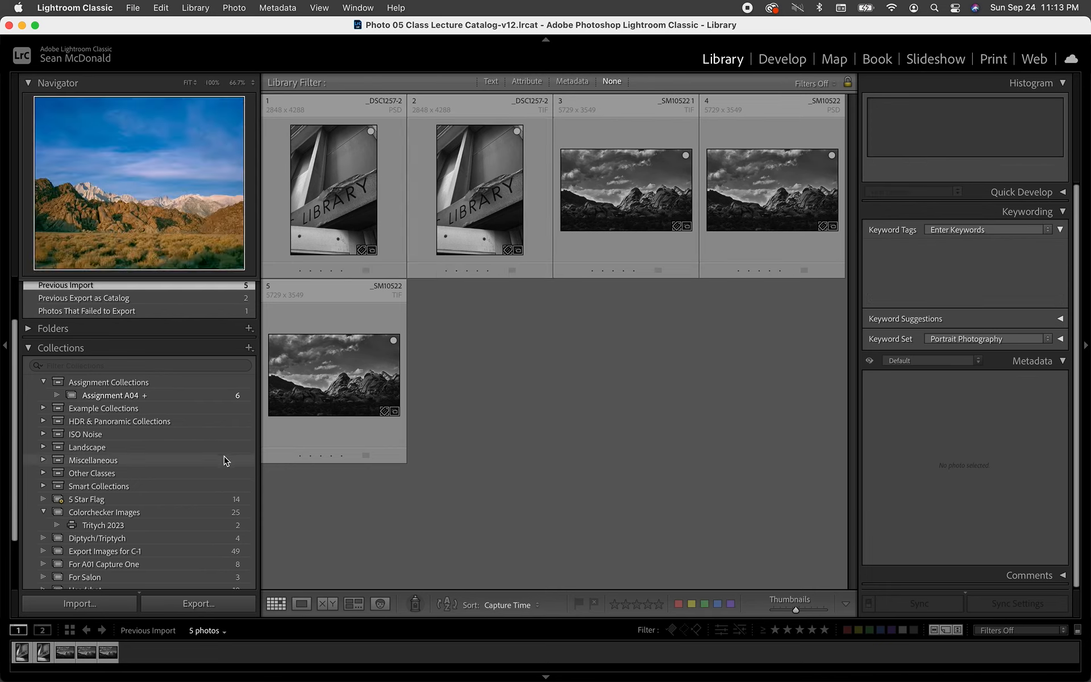
pyautogui.click(170, 396)
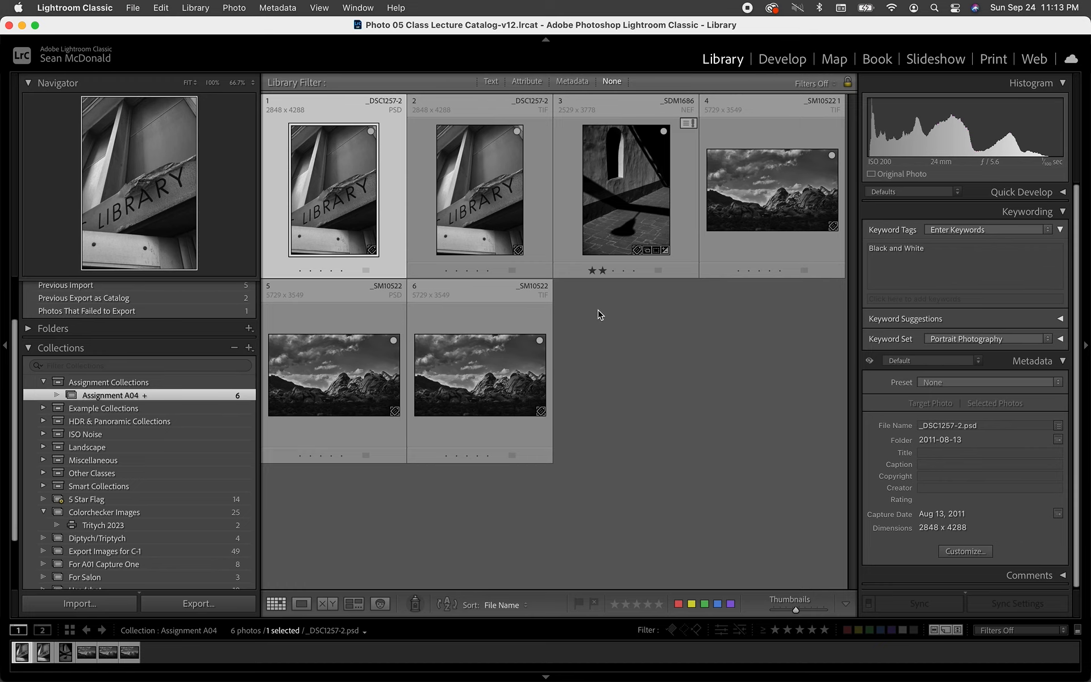
# Open _DSC1257-2.tif in Loupe view and lay it out in the Print module.
pyautogui.click(481, 219)
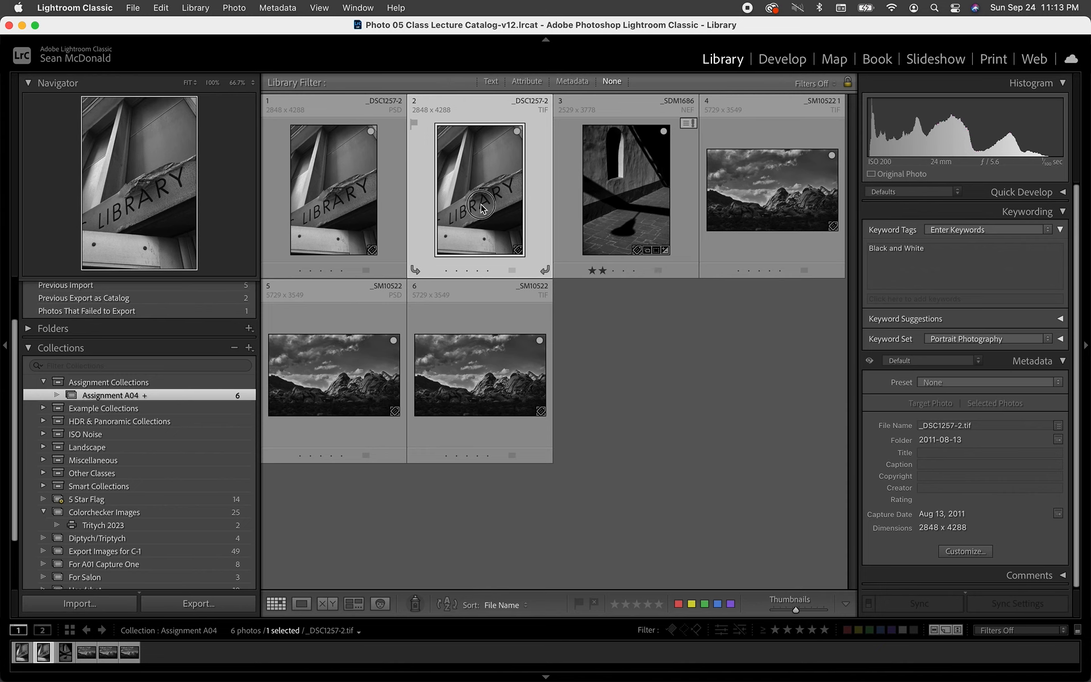
pyautogui.doubleClick(482, 206)
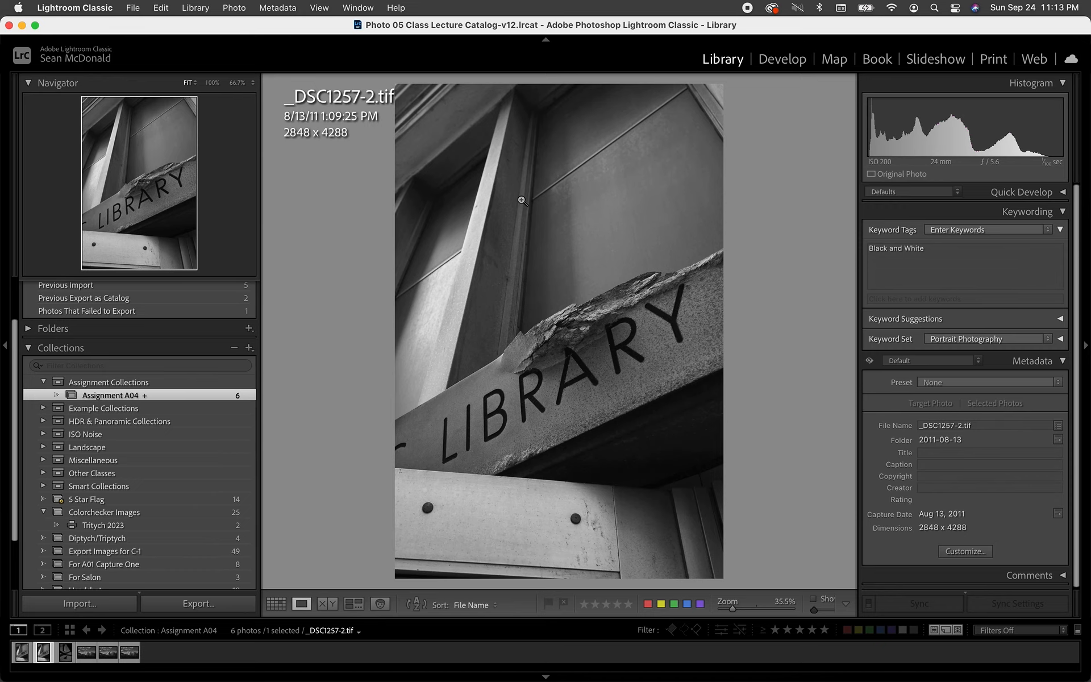
pyautogui.press('super+p')
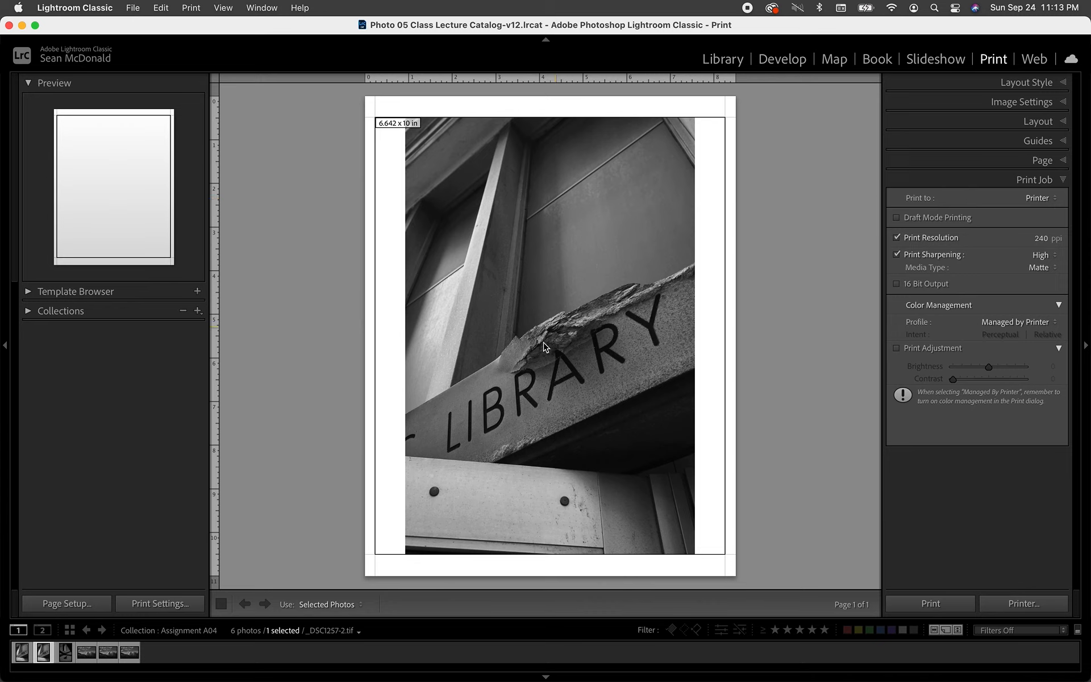